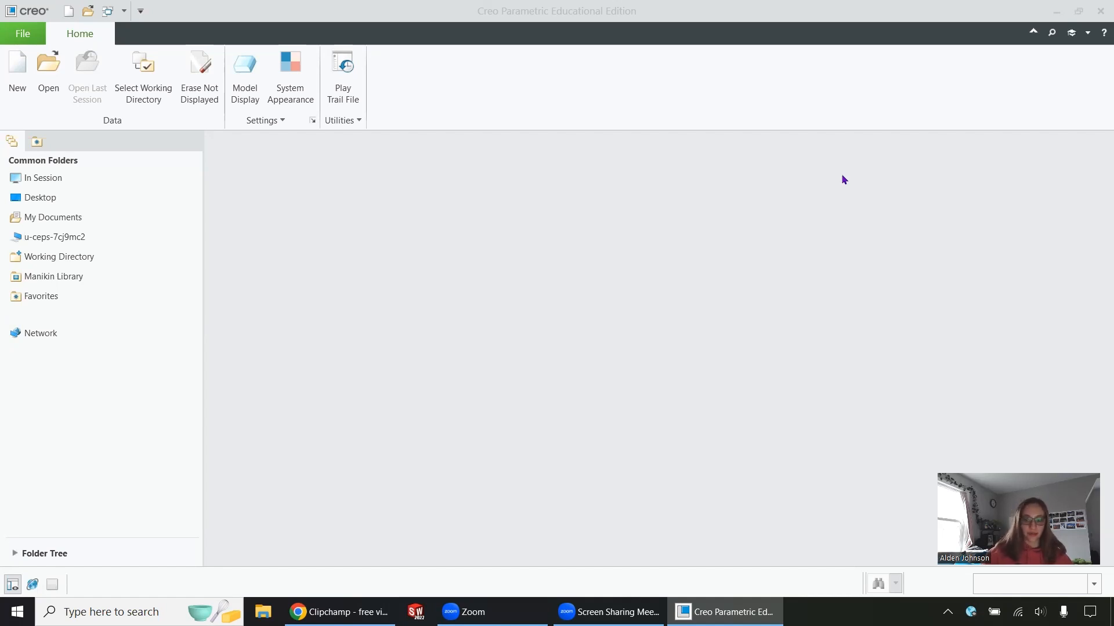
# - Set the working directory to the Tutorial Parts folder in My Documents
pyautogui.click(146, 81)
pyautogui.click(325, 231)
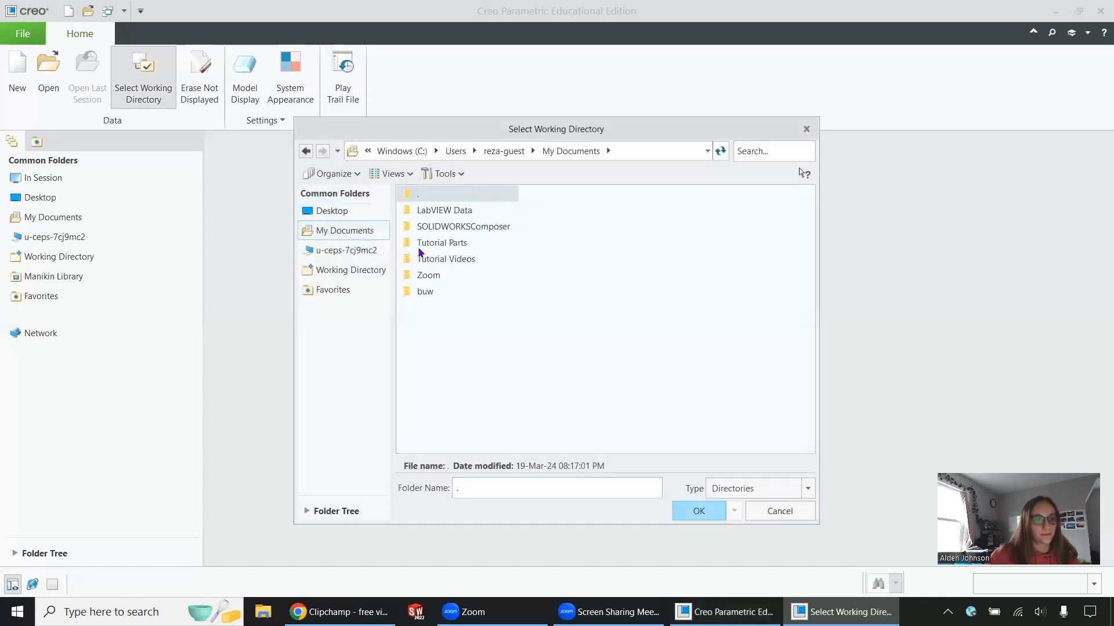
pyautogui.click(438, 243)
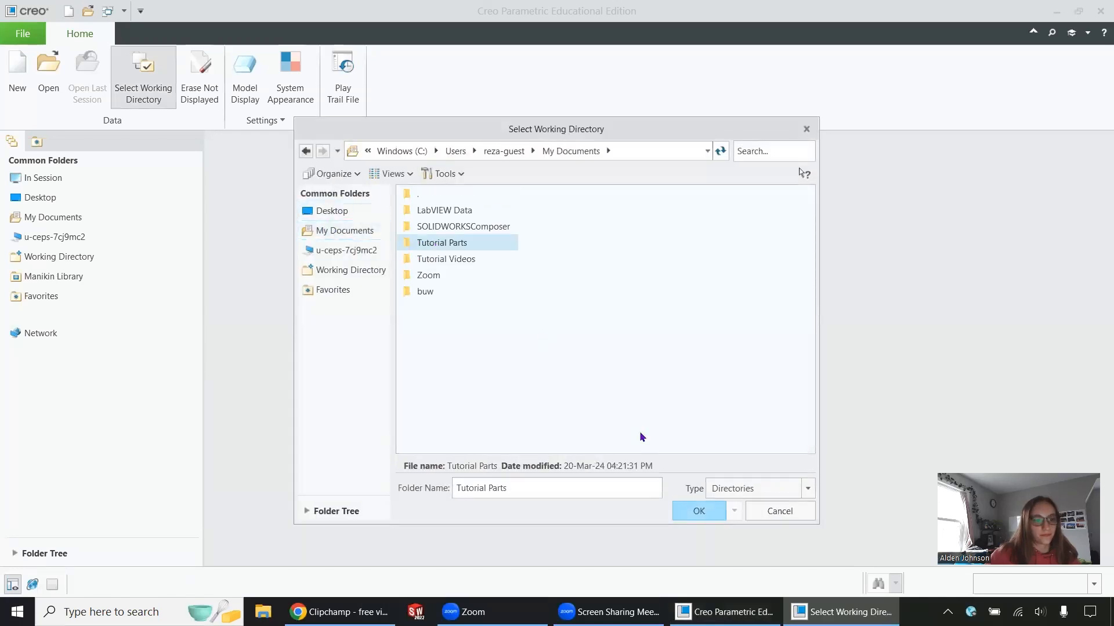
pyautogui.click(697, 512)
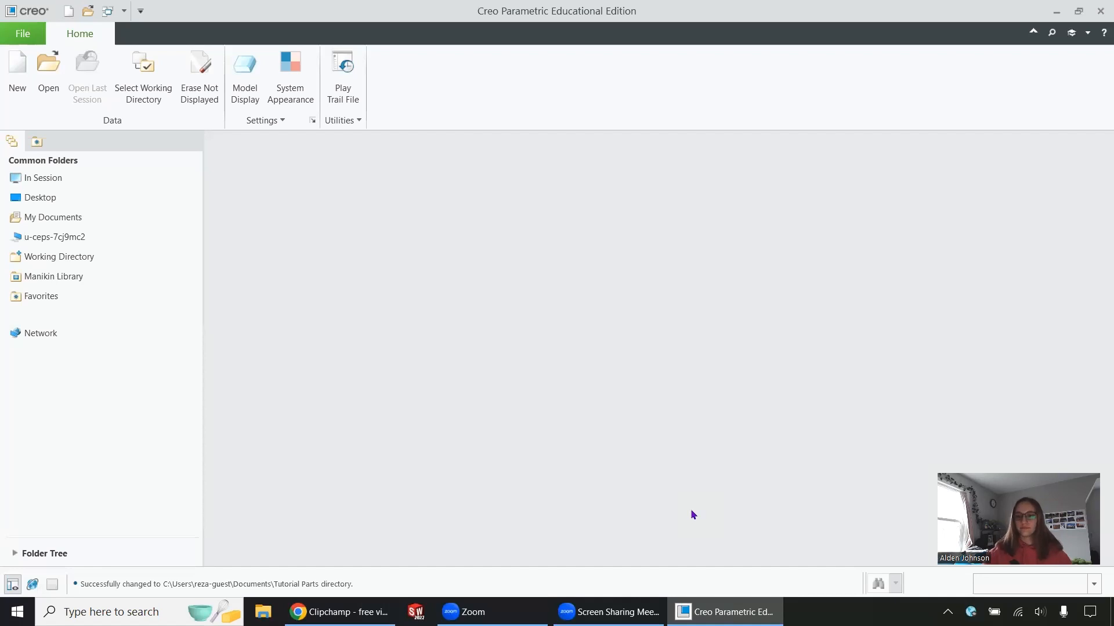
# - Create a solid part named tutorialsketch1 without the default template option, using the inlbs_part_solid_abs template
pyautogui.click(16, 64)
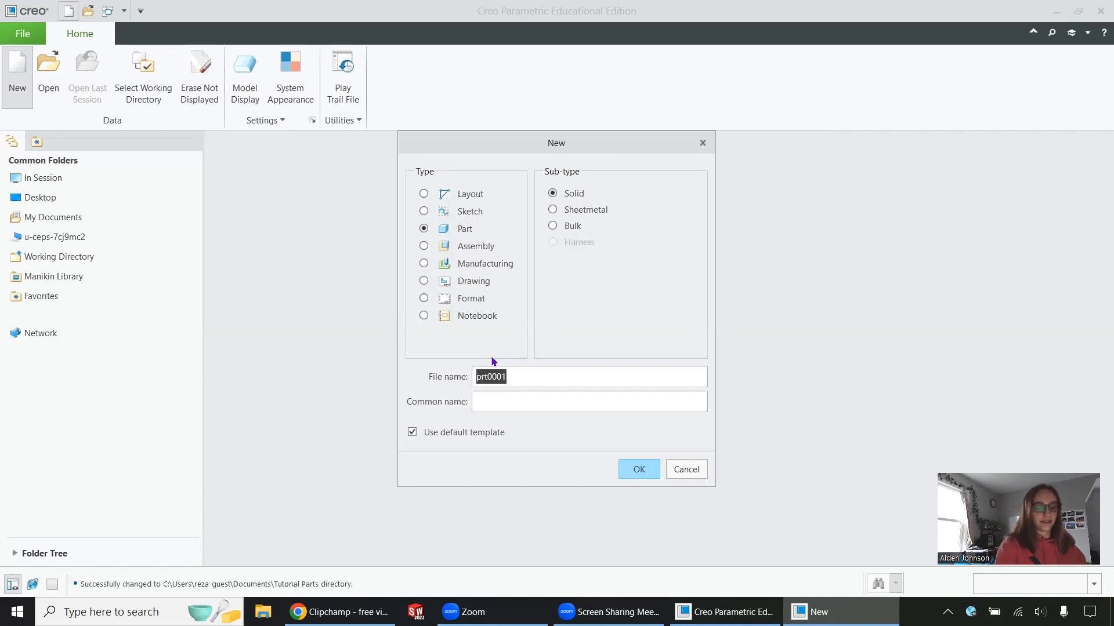
pyautogui.write('tutor')
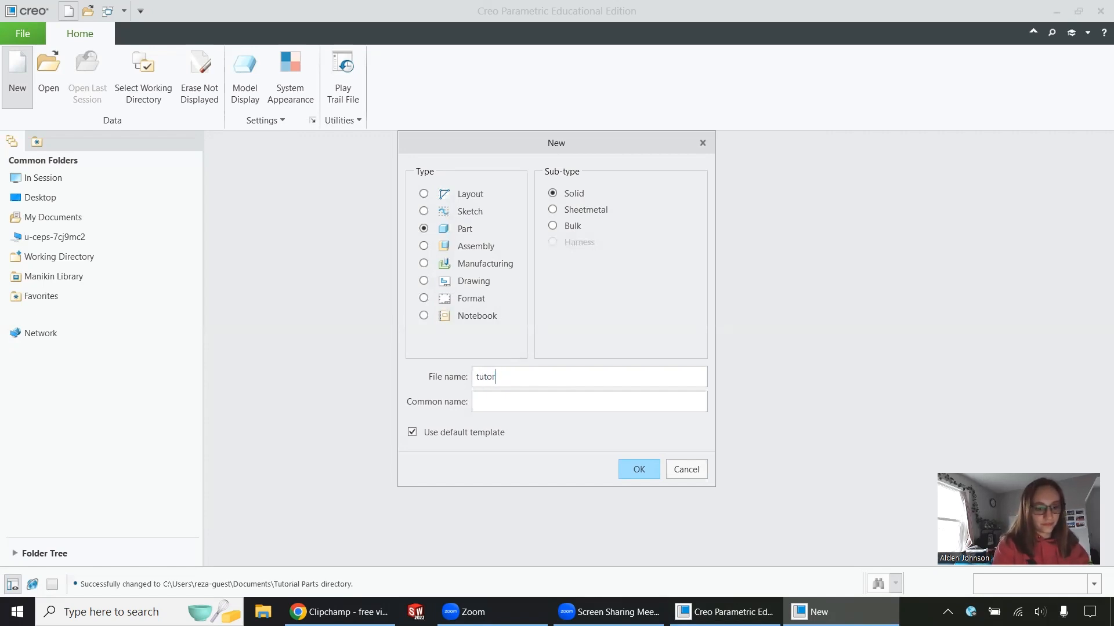
pyautogui.write('ialsketch1')
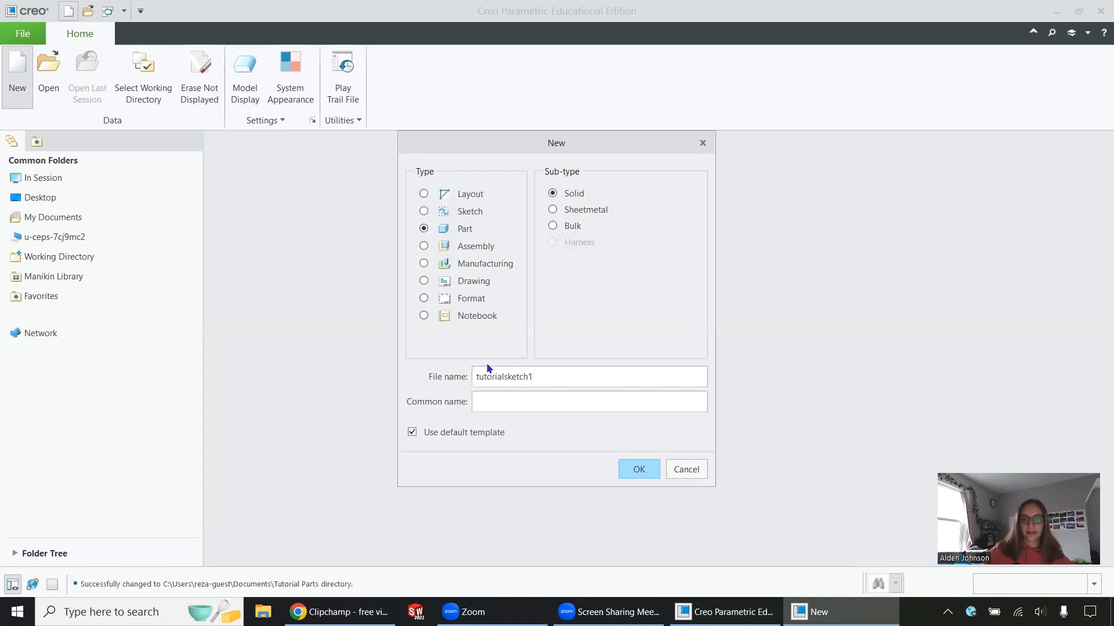
pyautogui.click(467, 434)
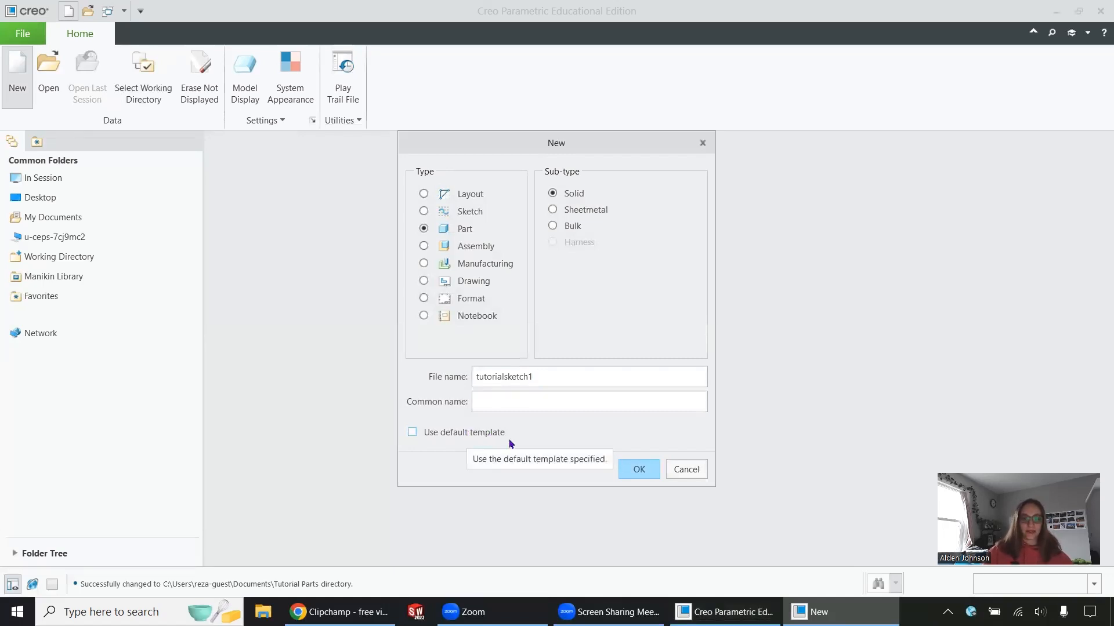
pyautogui.click(633, 467)
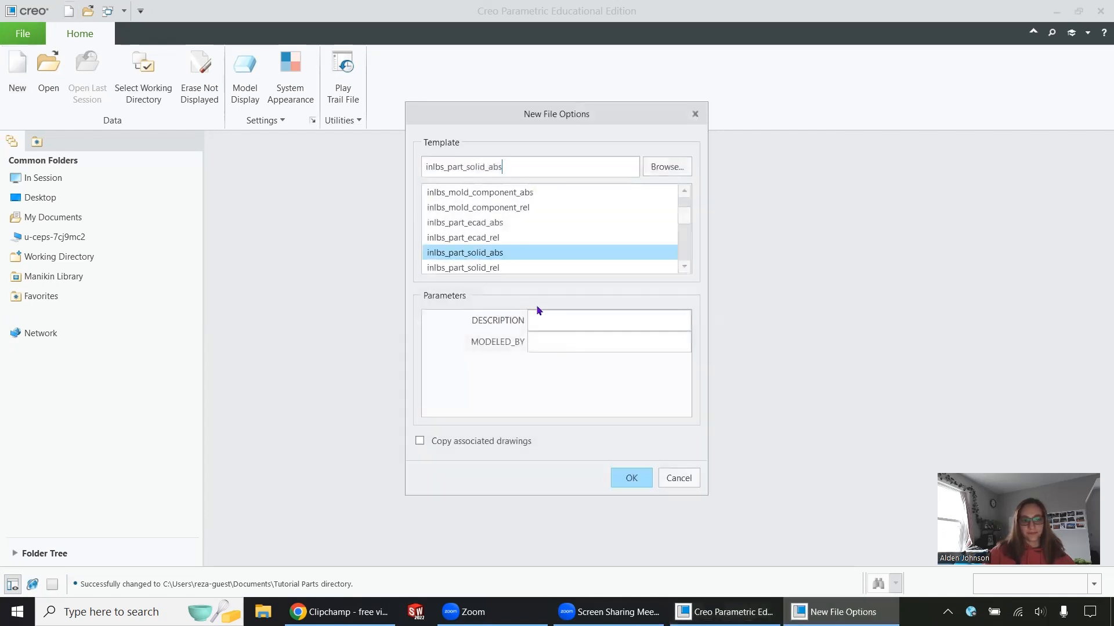
pyautogui.scroll(-2, 517, 235)
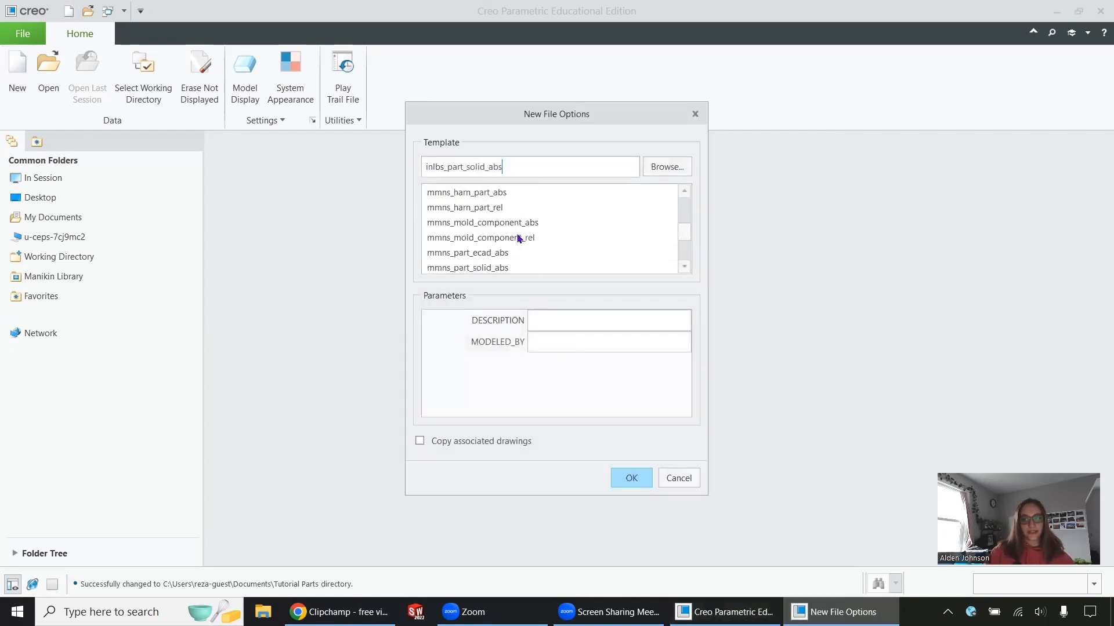
pyautogui.scroll(2, 517, 235)
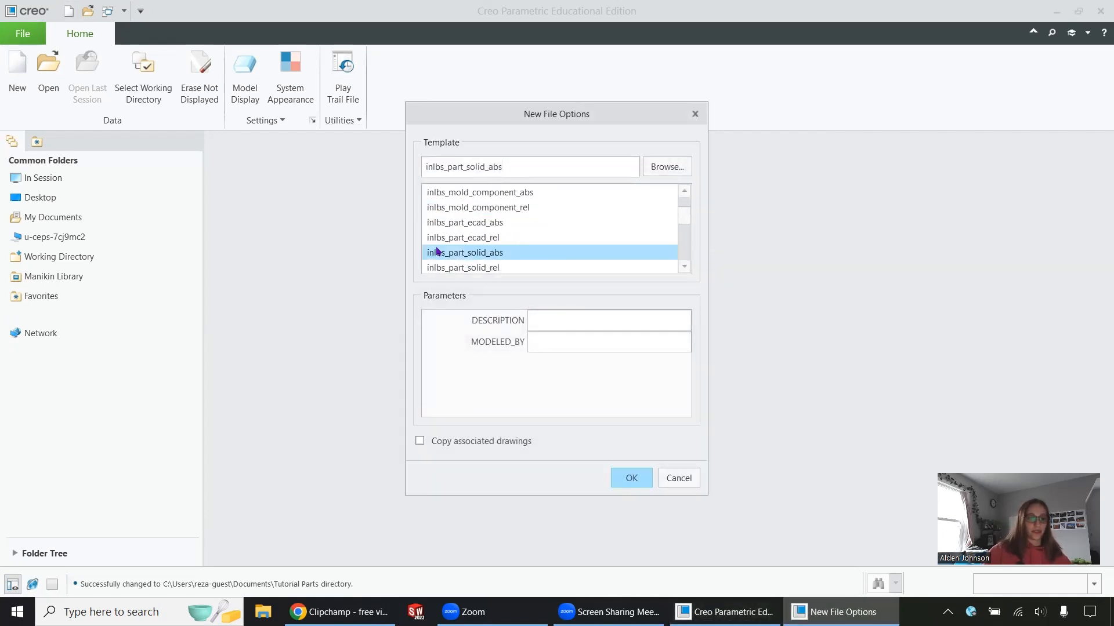
pyautogui.click(619, 481)
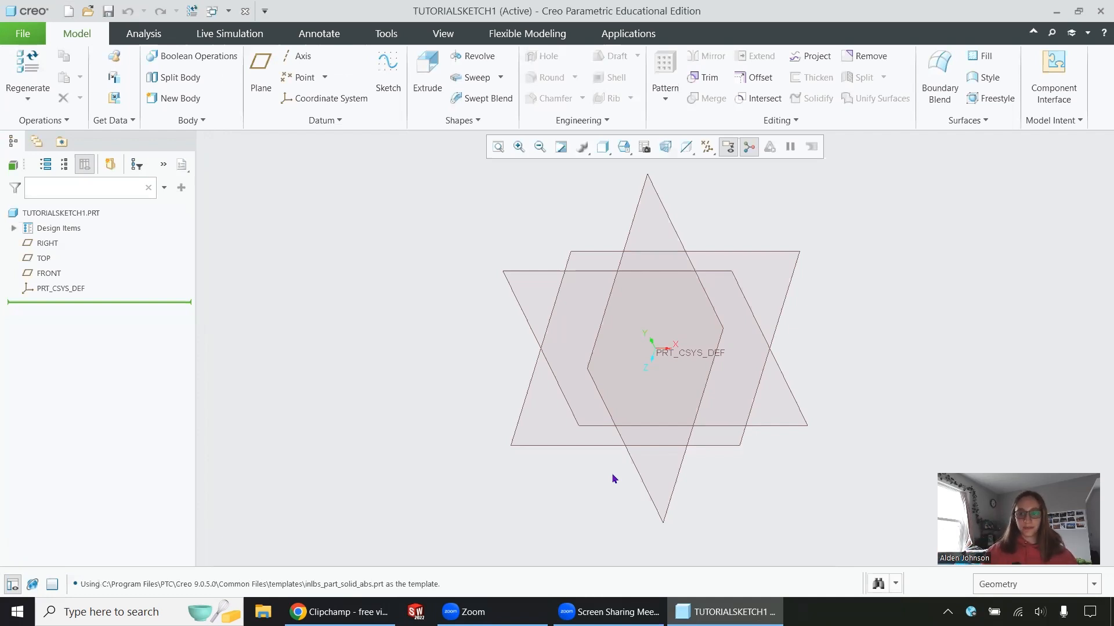
# - Start a new sketch on the FRONT datum plane
pyautogui.click(383, 70)
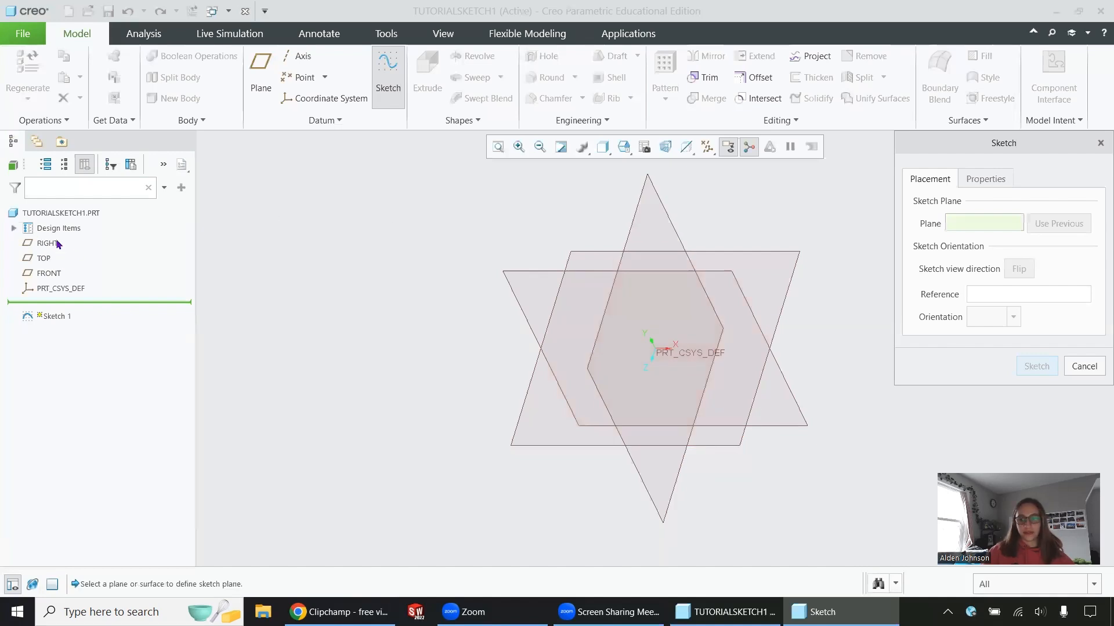
pyautogui.press('Escape')
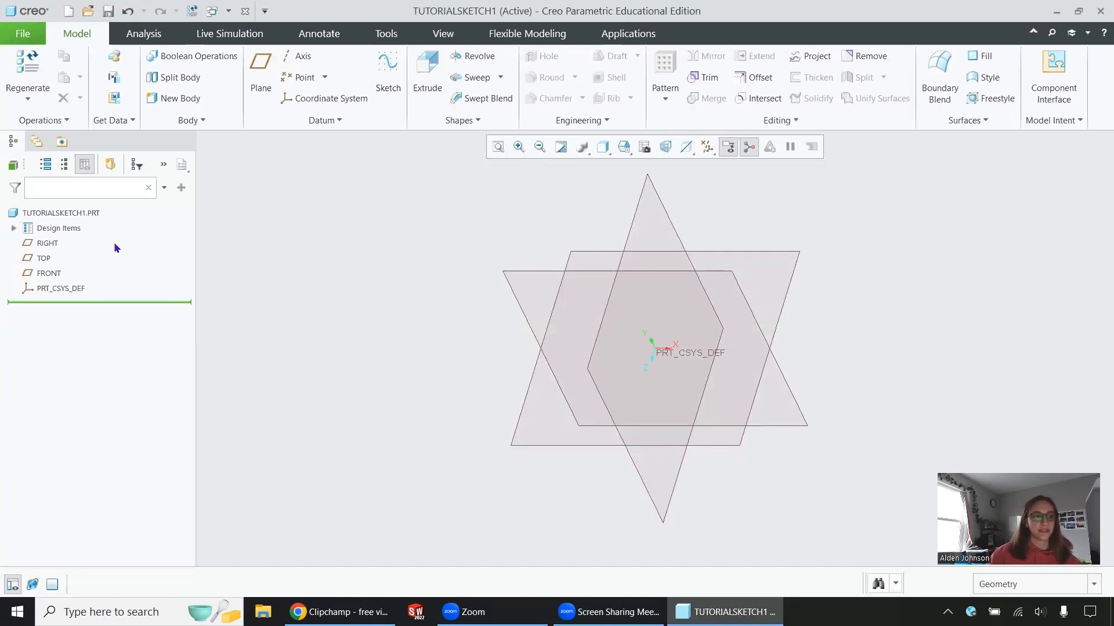
pyautogui.click(45, 271)
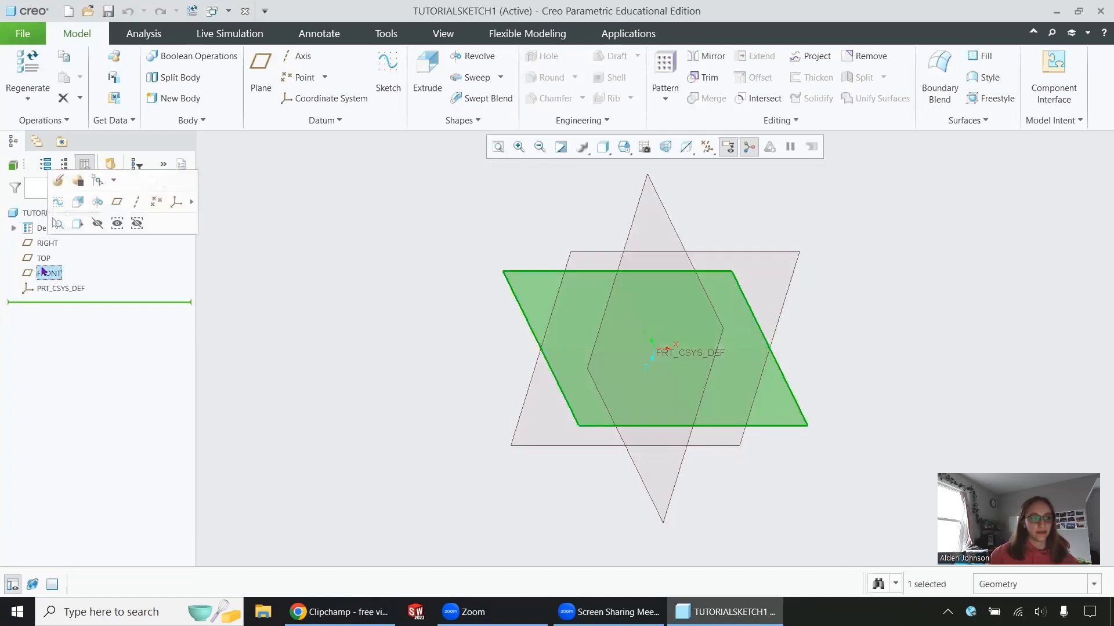
pyautogui.click(58, 202)
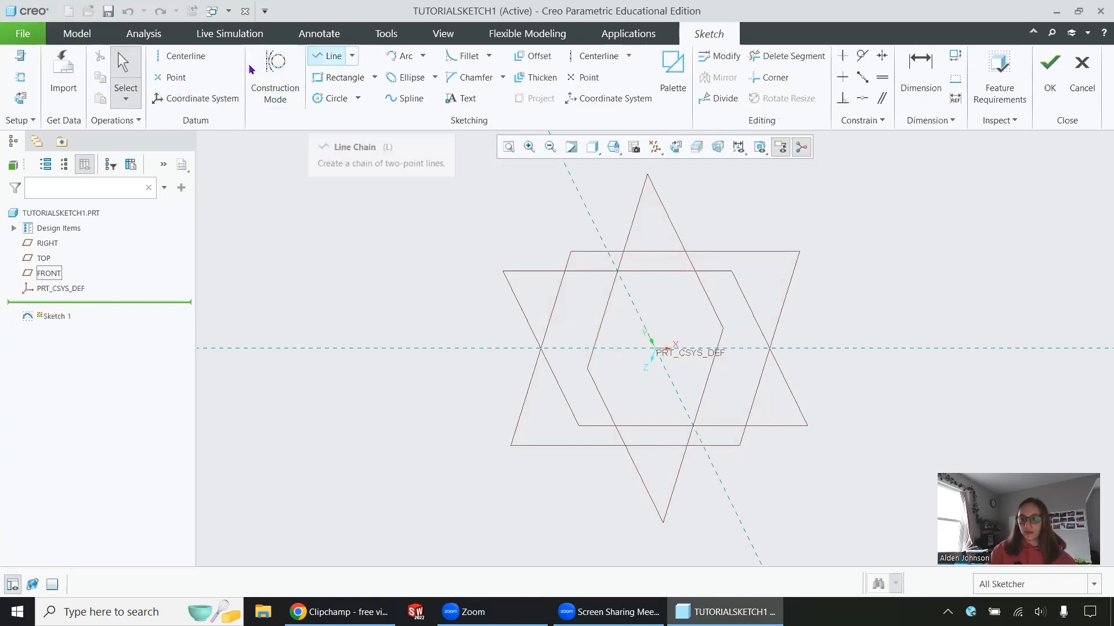
# - Sketch a closed five-sided outline around the origin with connected line segments
pyautogui.click(328, 56)
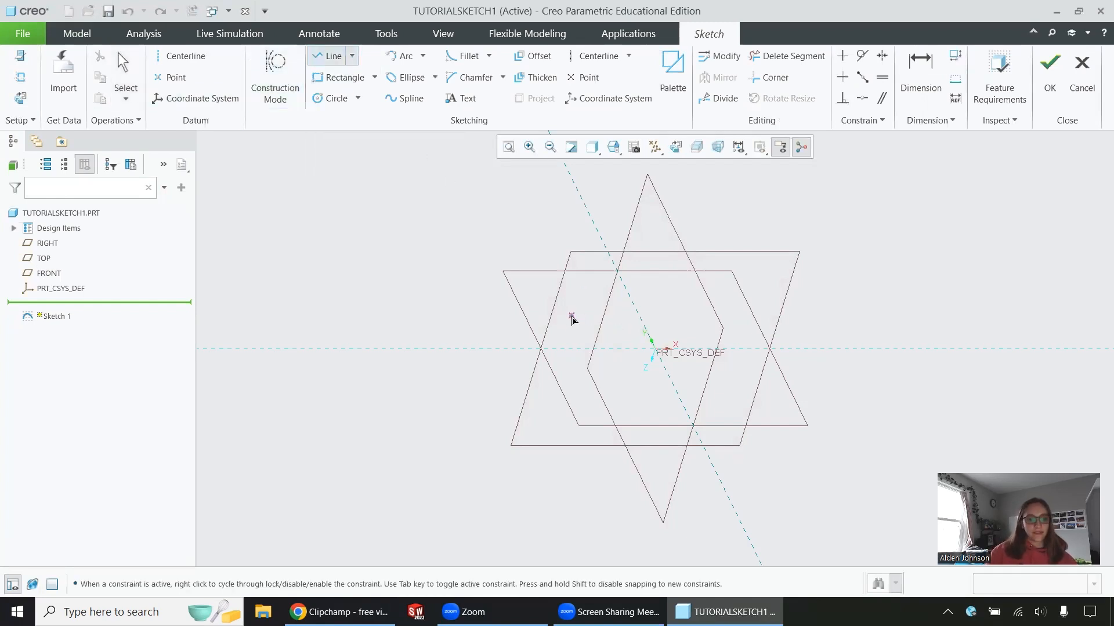
pyautogui.click(602, 341)
pyautogui.click(684, 374)
pyautogui.click(683, 312)
pyautogui.click(628, 311)
pyautogui.click(603, 341)
pyautogui.middleClick(601, 342)
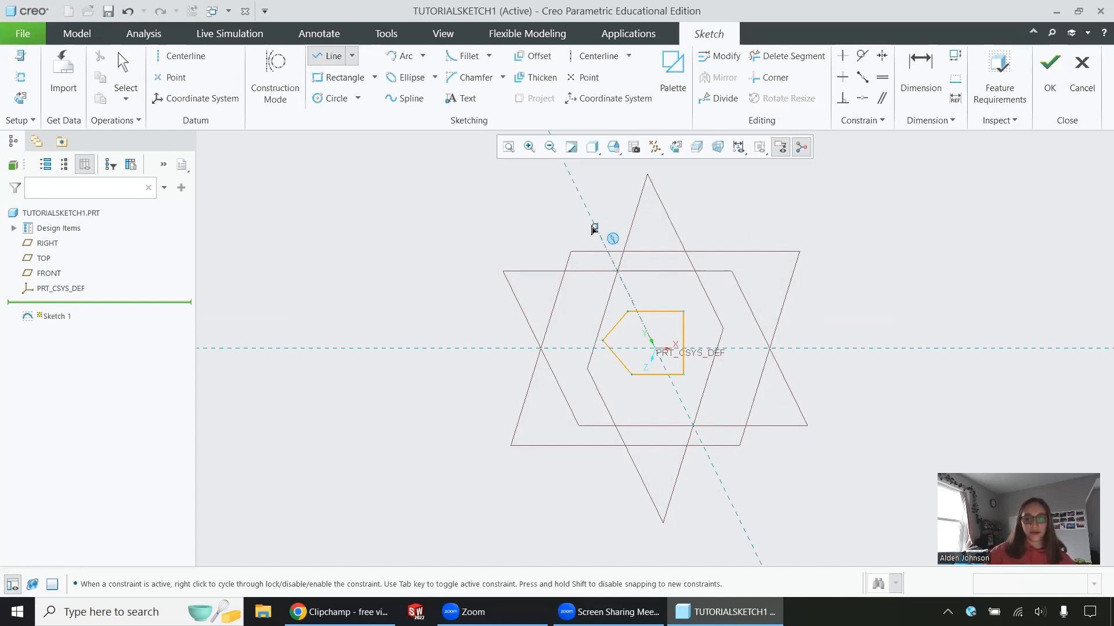
# - Orient the sketch plane parallel to the screen and undo the five-sided outline
pyautogui.click(613, 147)
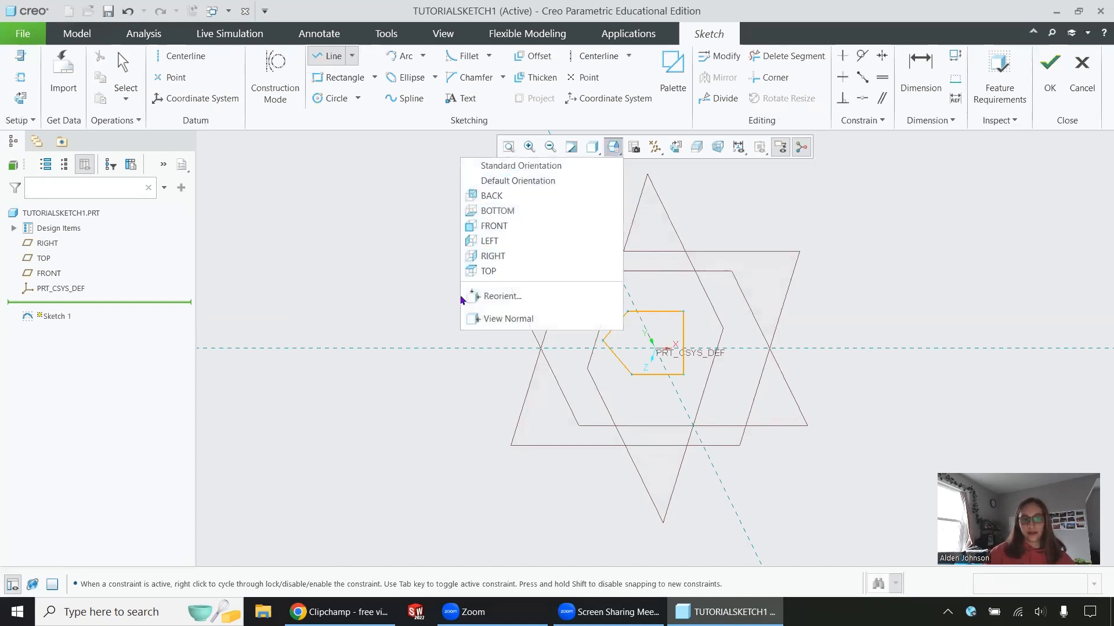
pyautogui.click(497, 211)
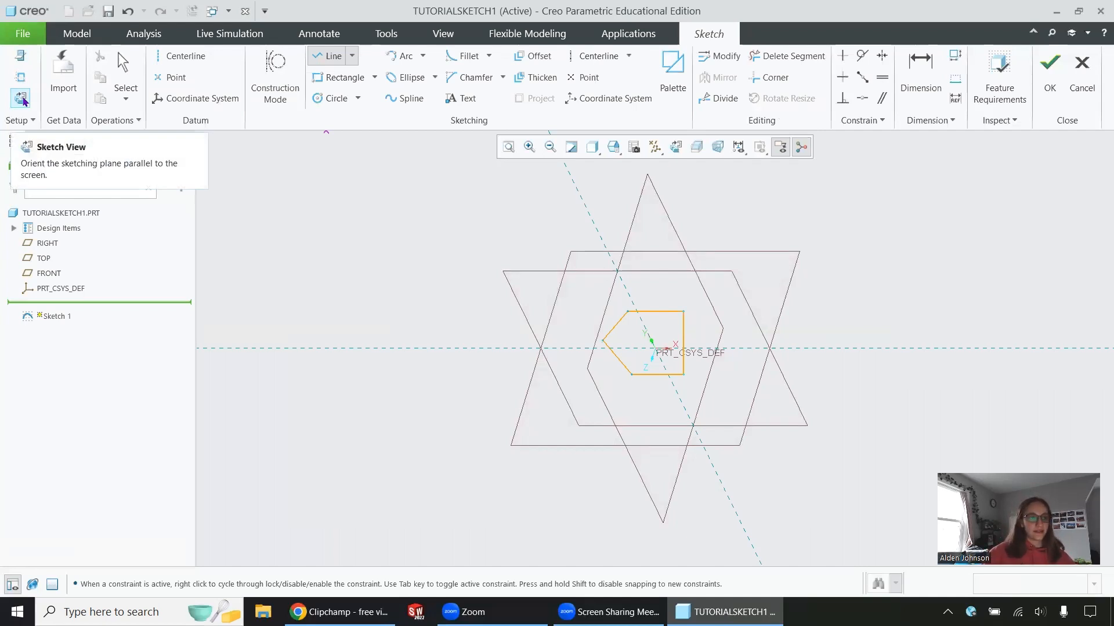
pyautogui.click(22, 99)
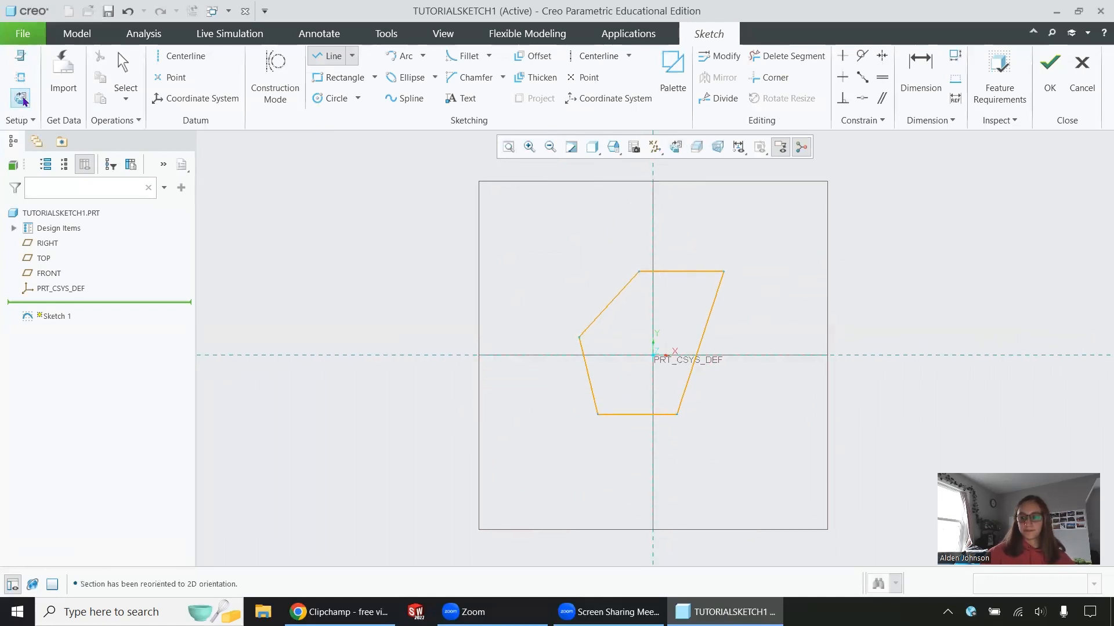
pyautogui.hotkey('ctrl', 'z')
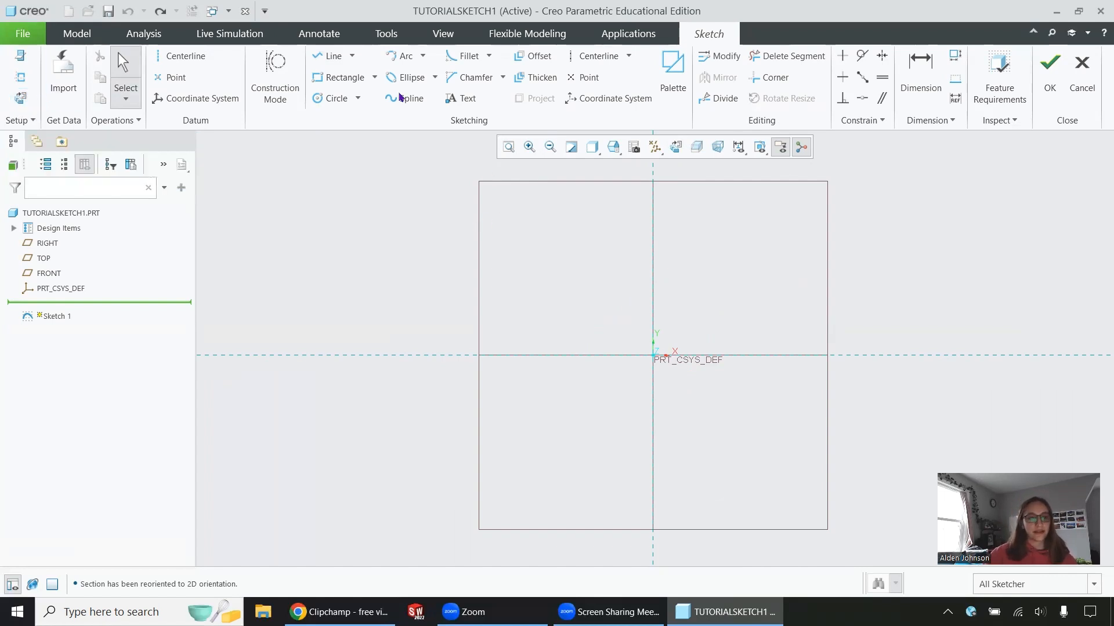
# - Sketch three rectangles: about 187 by 153 upper left of the origin, 85 by 153 to its right, and 145 by 57 lower left
pyautogui.click(337, 78)
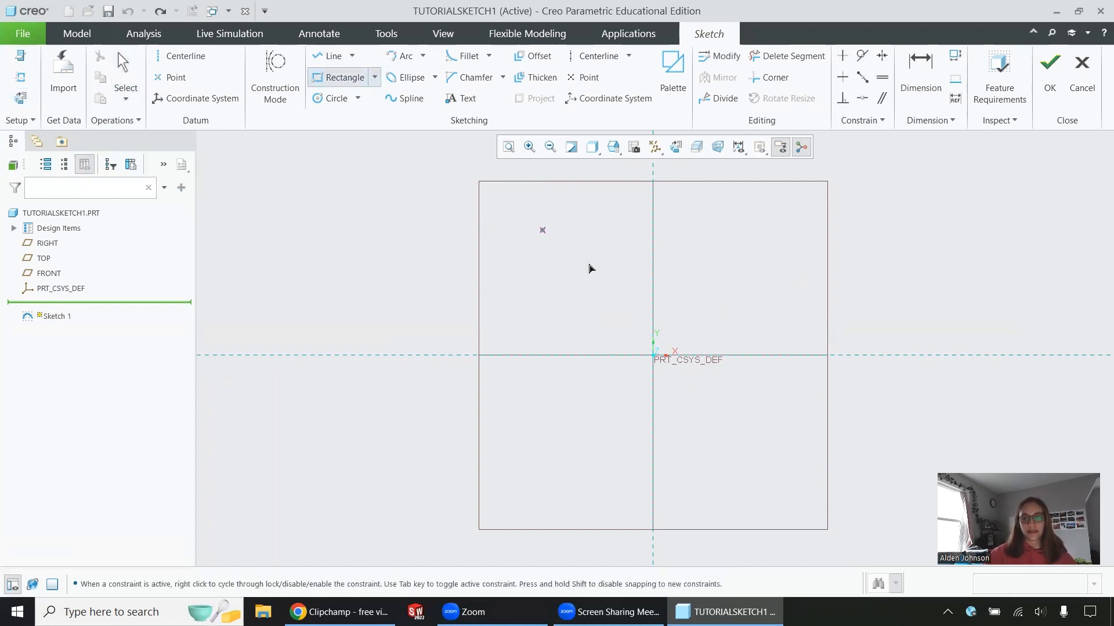
pyautogui.click(495, 222)
pyautogui.click(624, 329)
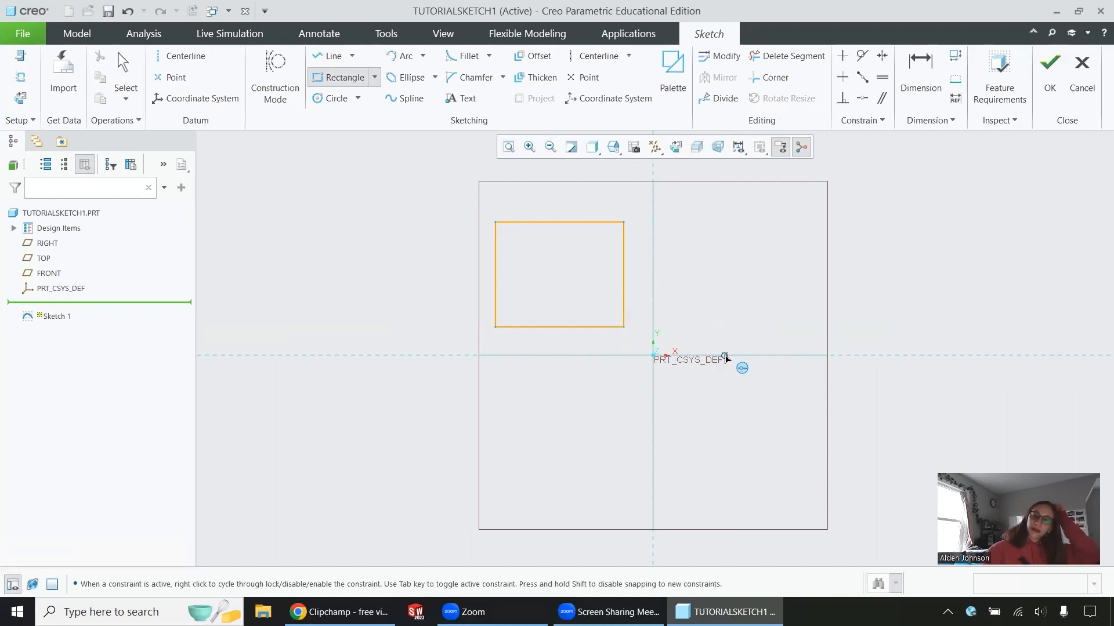
pyautogui.click(706, 280)
pyautogui.click(765, 384)
pyautogui.click(631, 410)
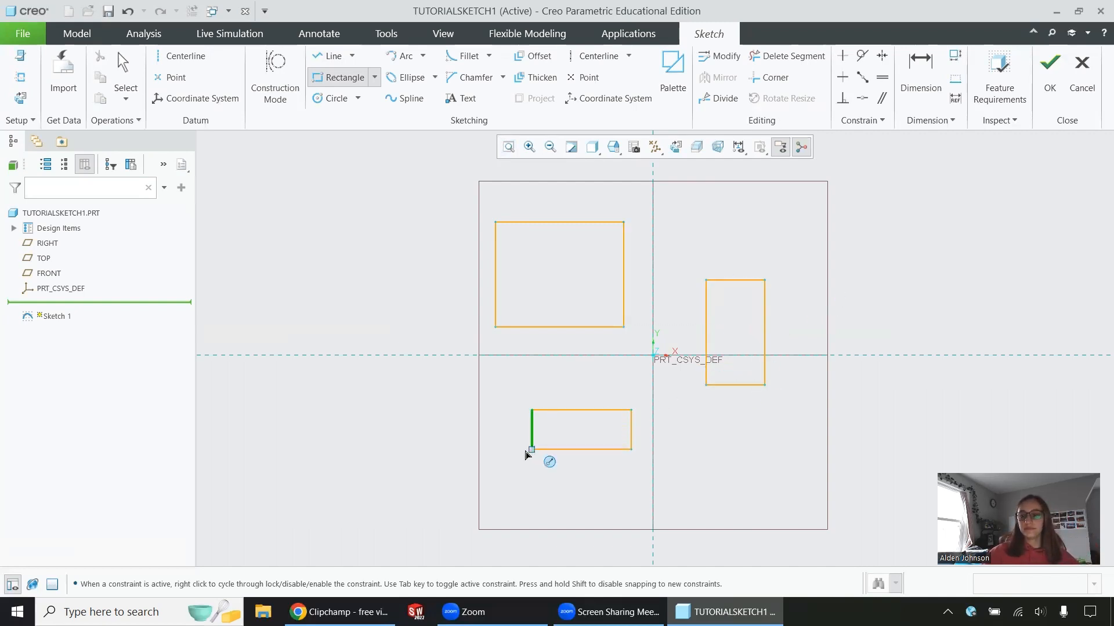
pyautogui.click(532, 451)
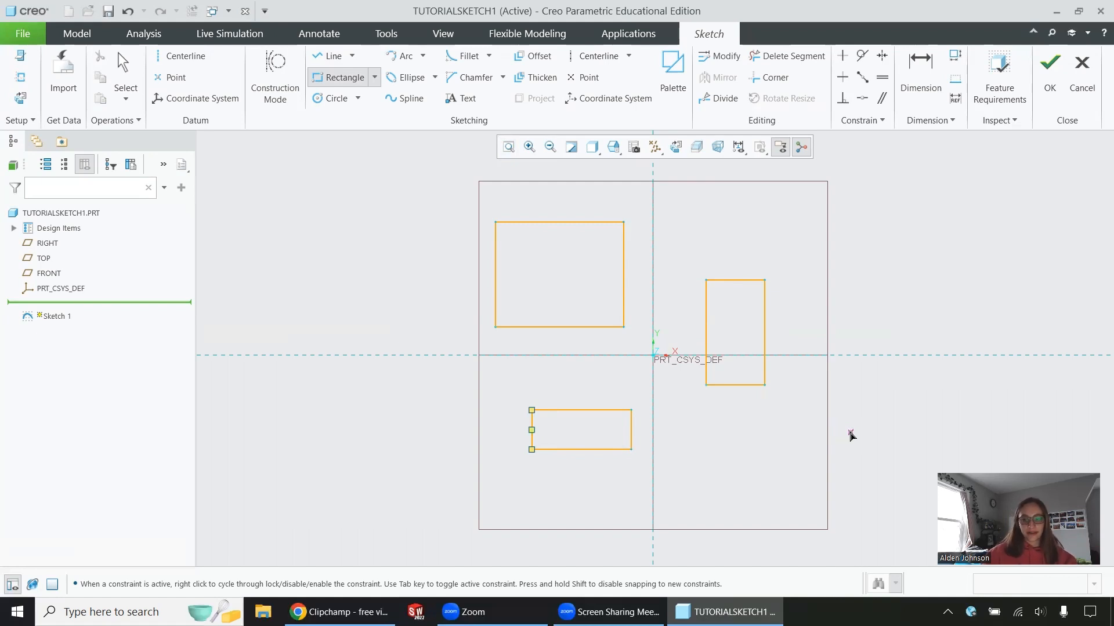
# - Sketch two circles, about 102 in diameter above the right-hand rectangle and about 119 in diameter below it
pyautogui.rightClick(850, 435)
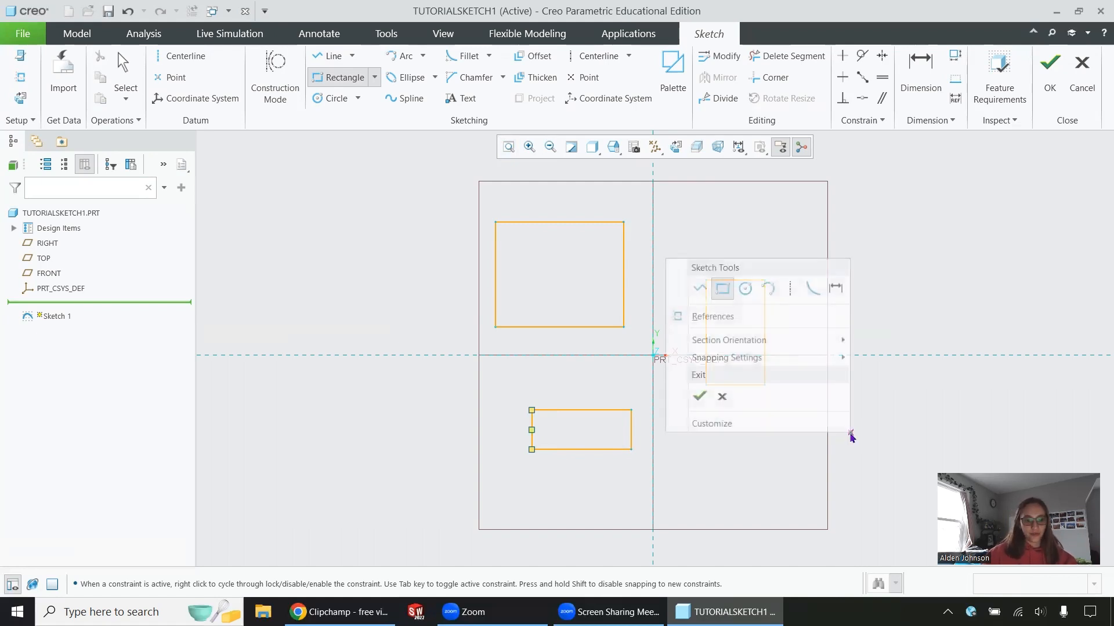
pyautogui.click(747, 290)
pyautogui.click(714, 218)
pyautogui.click(737, 248)
pyautogui.click(757, 450)
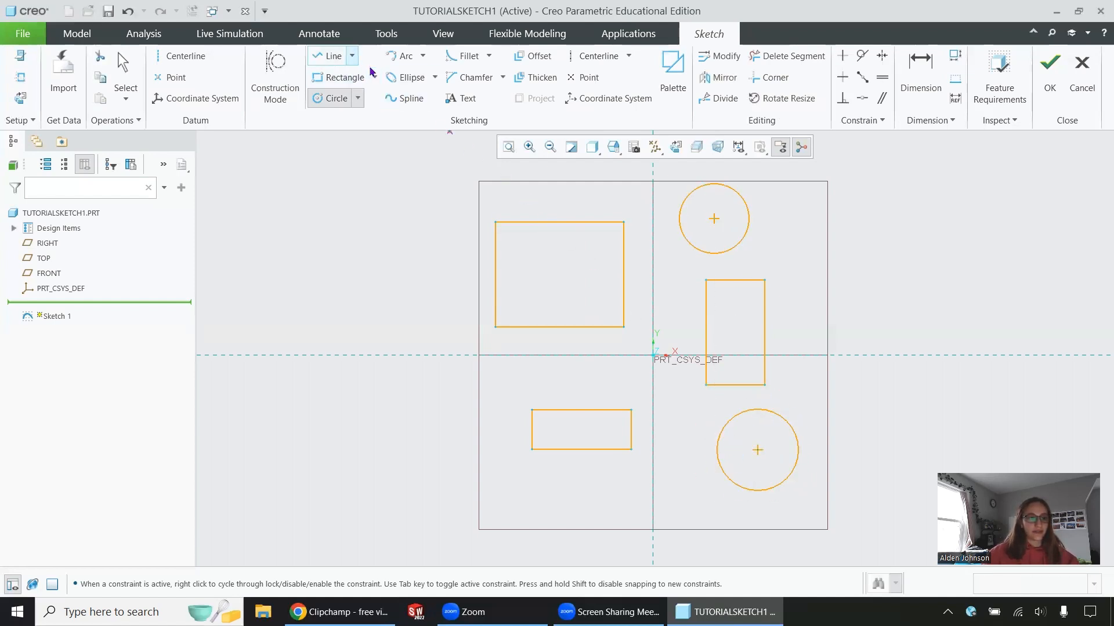
# - Sketch a small closed triangle with line segments between the two rectangles left of the origin, and end the line chain
pyautogui.click(328, 56)
pyautogui.click(602, 380)
pyautogui.click(619, 338)
pyautogui.click(634, 380)
pyautogui.click(602, 380)
pyautogui.middleClick(604, 381)
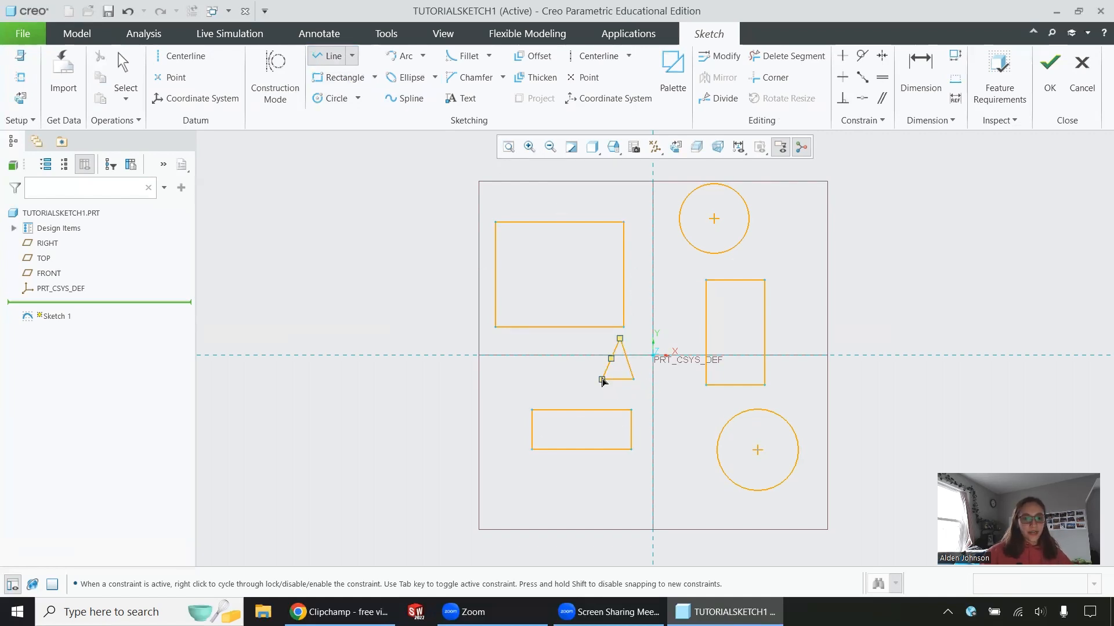
pyautogui.click(602, 380)
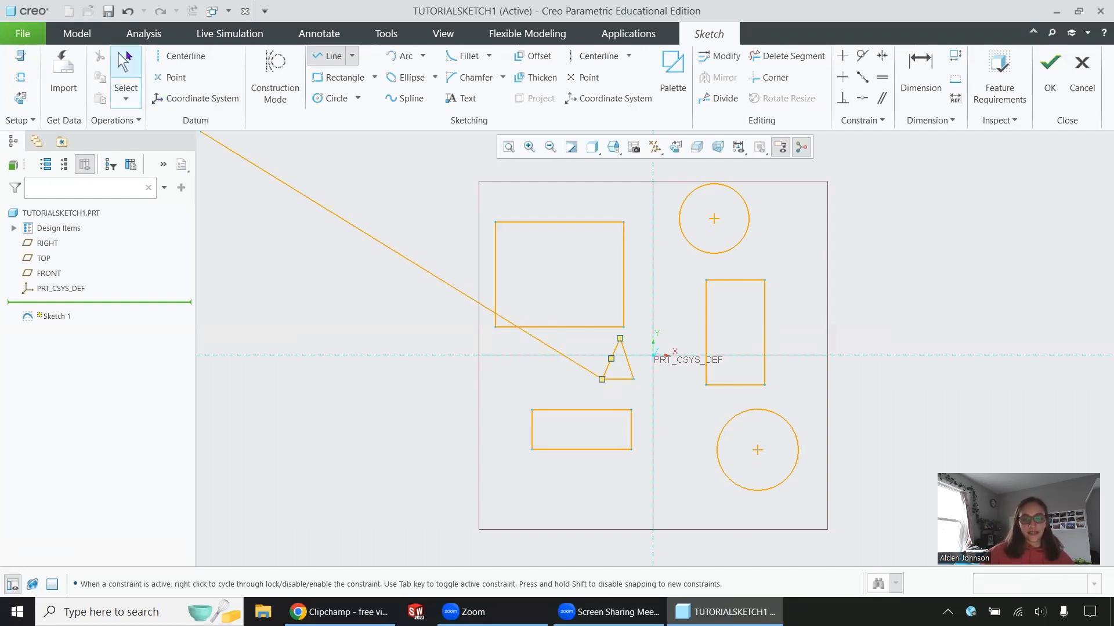
pyautogui.click(615, 336)
pyautogui.middleClick(614, 336)
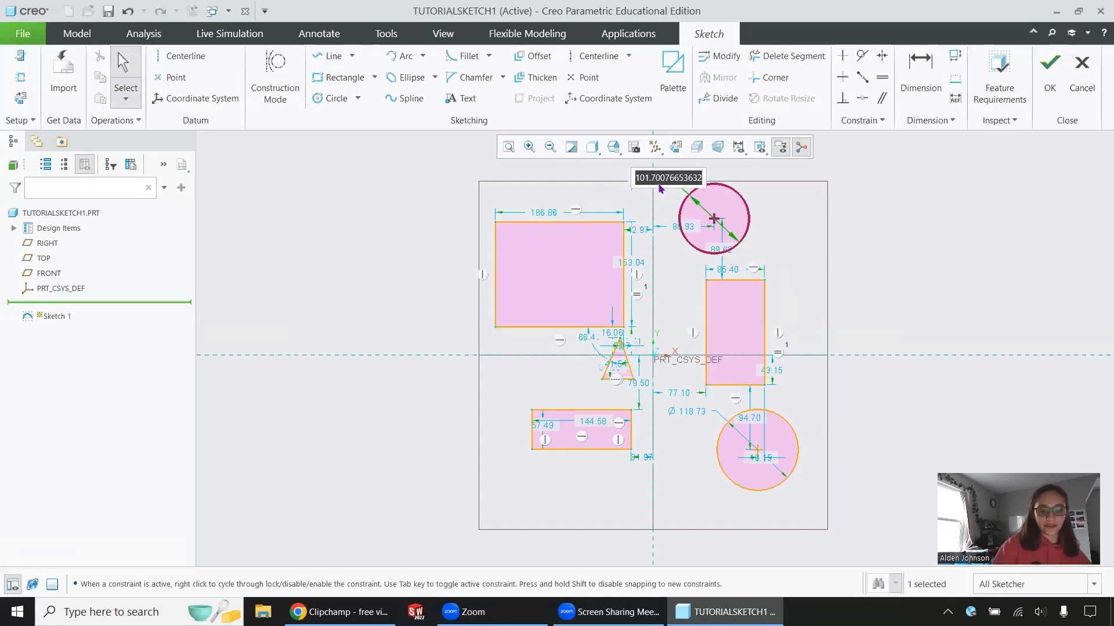
# - Set the upper circle's diameter to 100 and the width of the rectangle below it to 80
pyautogui.write('100')
pyautogui.press('Return')
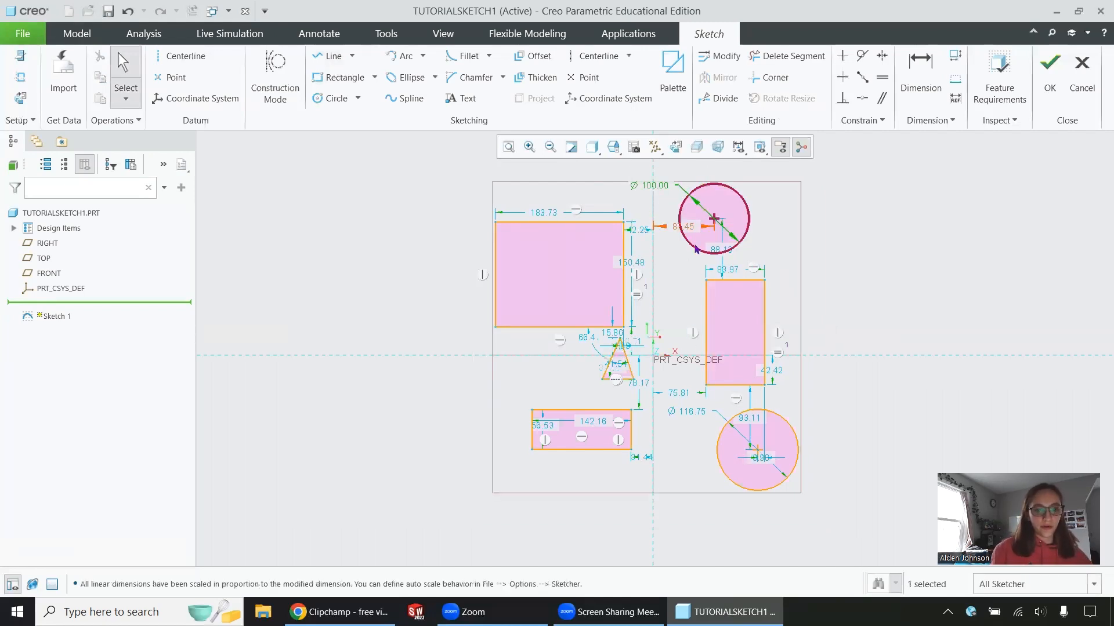
pyautogui.write('80')
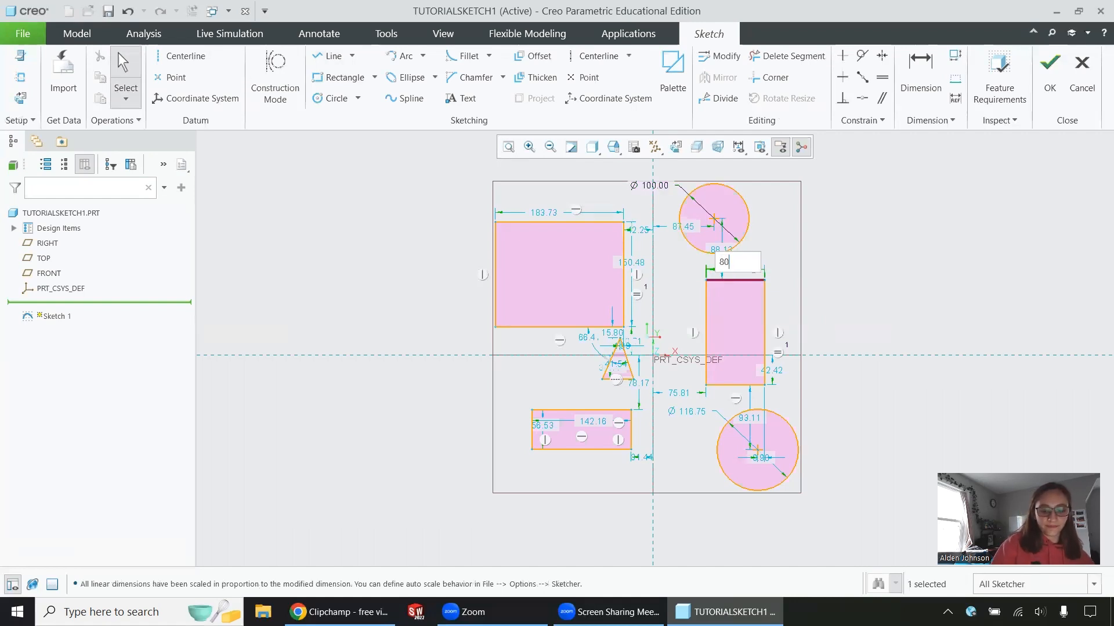
pyautogui.press('Return')
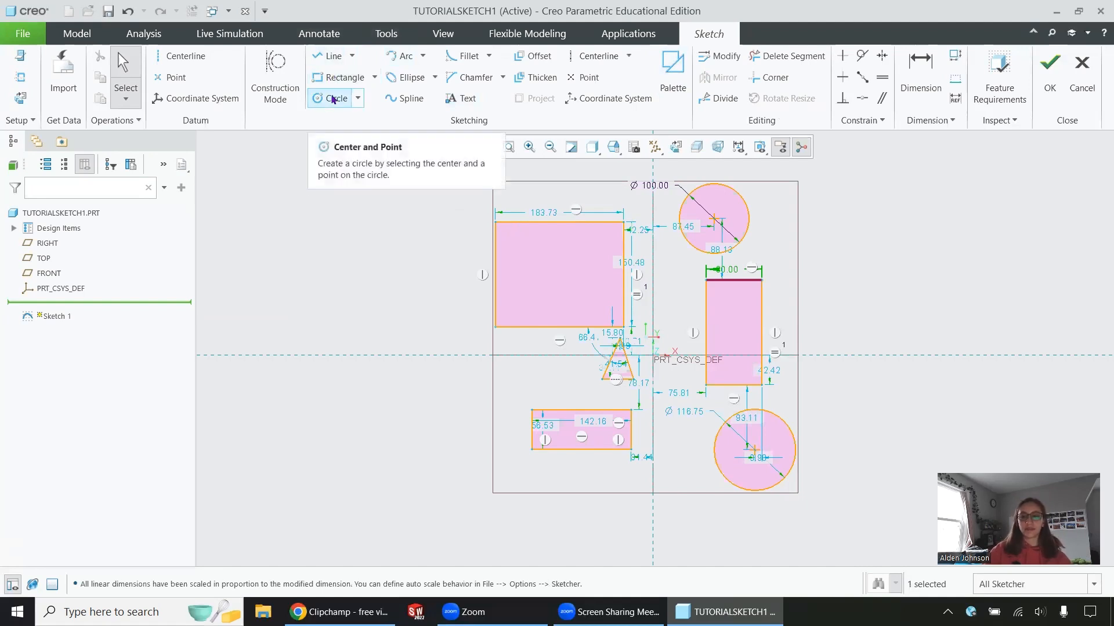
# - Insert a 6-Sided Hexagon from the sketcher palette, left of the existing shapes, and set its radius to 60
pyautogui.click(670, 87)
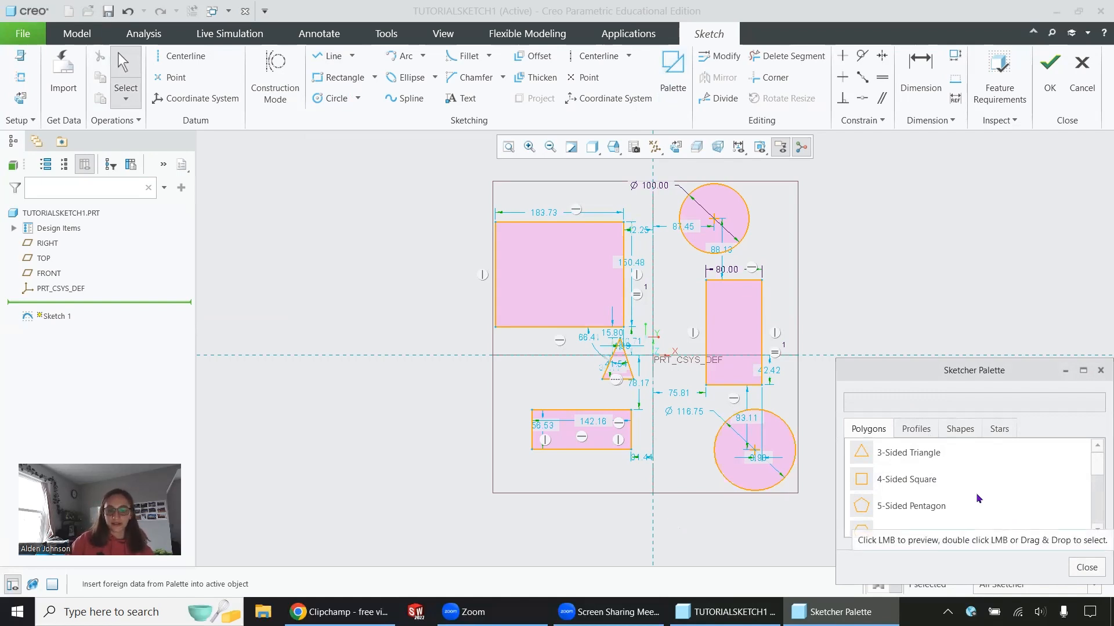
pyautogui.scroll(-1, 975, 493)
pyautogui.moveTo(920, 456)
pyautogui.mouseDown()
pyautogui.moveTo(486, 400)
pyautogui.moveTo(425, 413)
pyautogui.mouseUp()
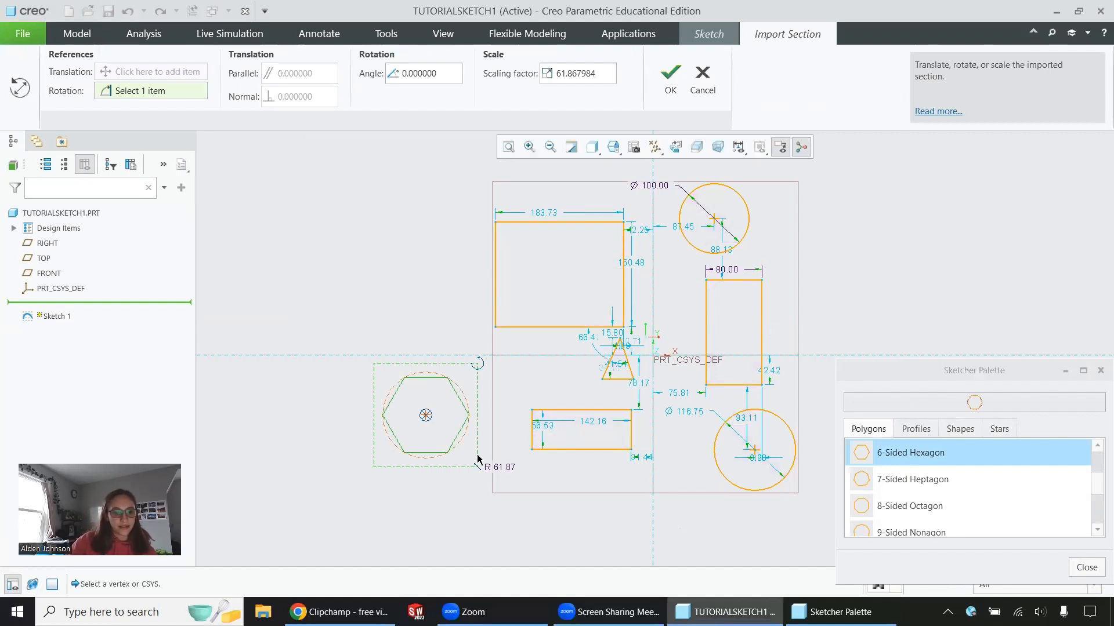
pyautogui.moveTo(477, 467)
pyautogui.mouseDown()
pyautogui.moveTo(495, 490)
pyautogui.moveTo(476, 466)
pyautogui.mouseUp()
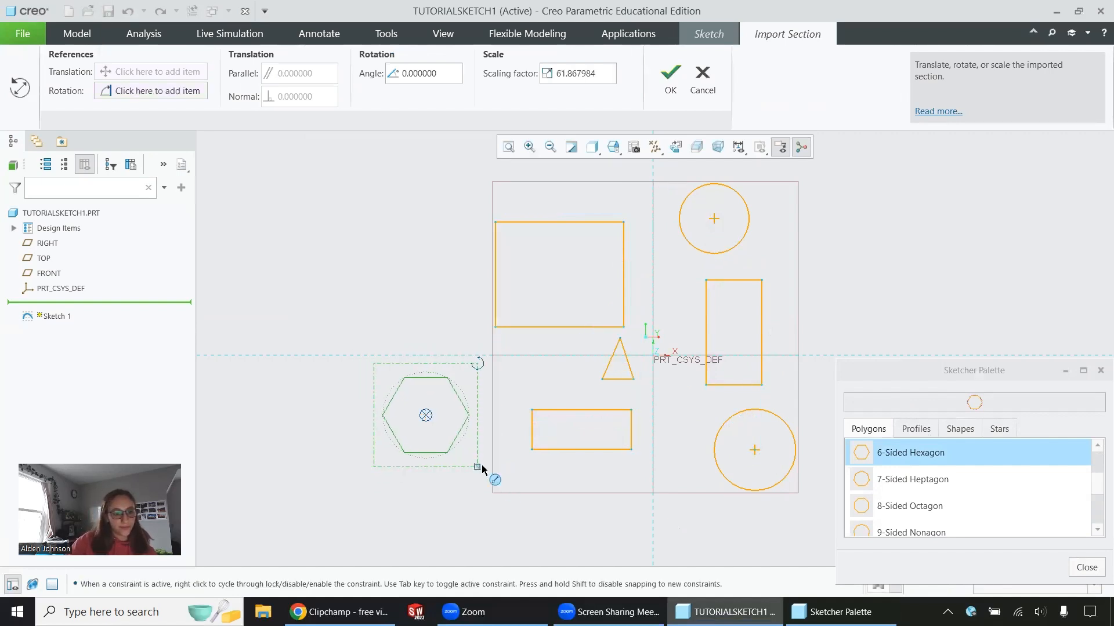
pyautogui.doubleClick(497, 470)
pyautogui.write('60')
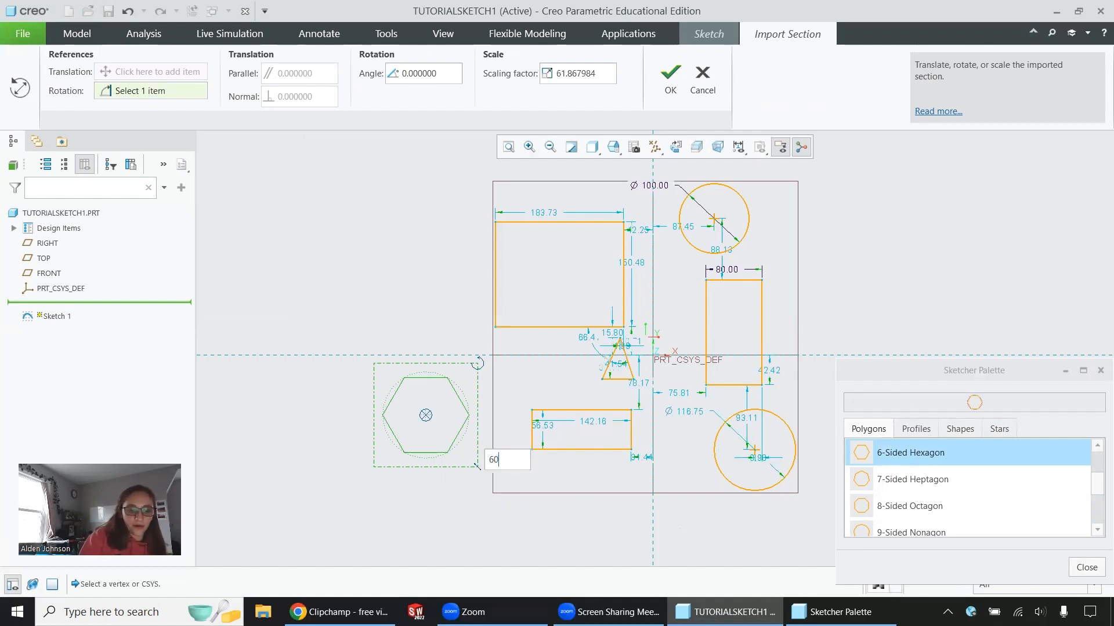
pyautogui.press('Return')
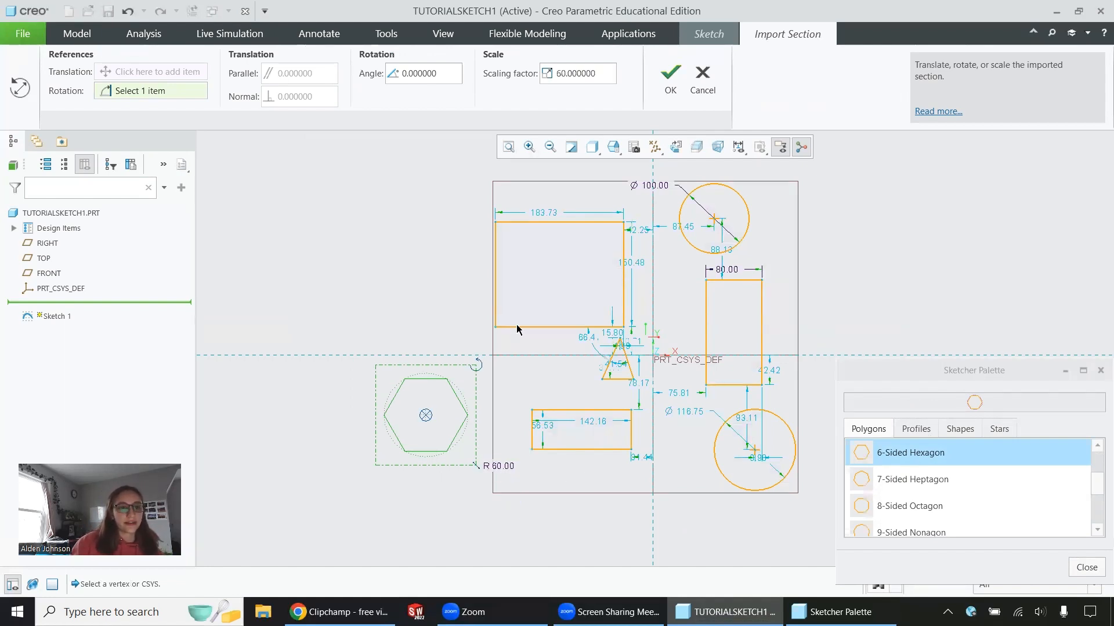
# - Set the hexagon's scaling factor to 75 and its rotation angle to 30 degrees
pyautogui.moveTo(588, 70); pyautogui.dragTo(549, 76)
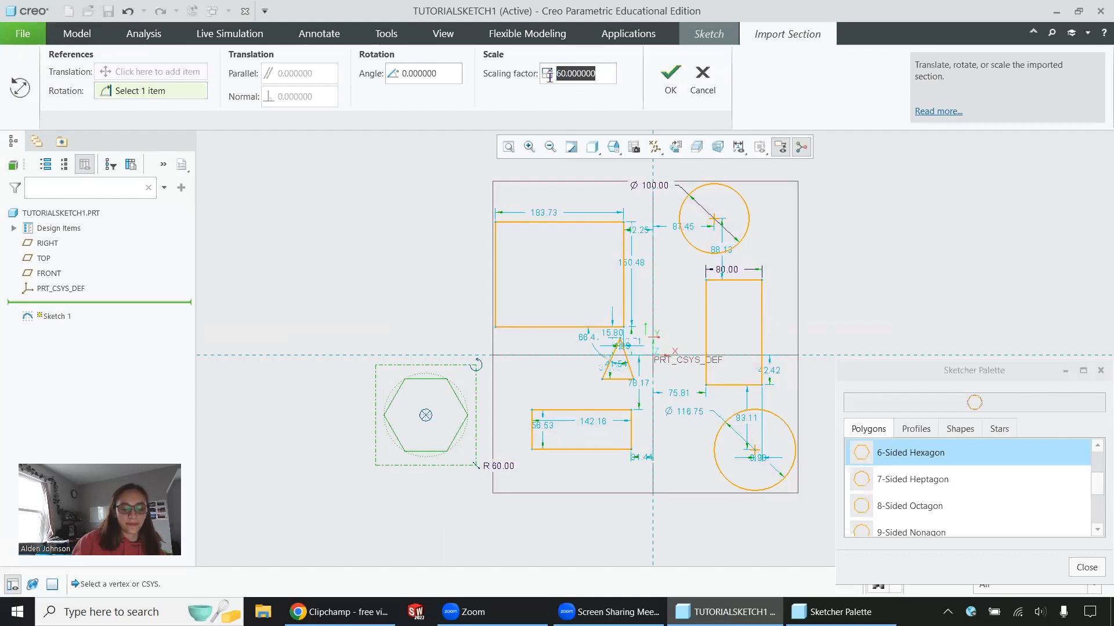
pyautogui.write('75')
pyautogui.press('Return')
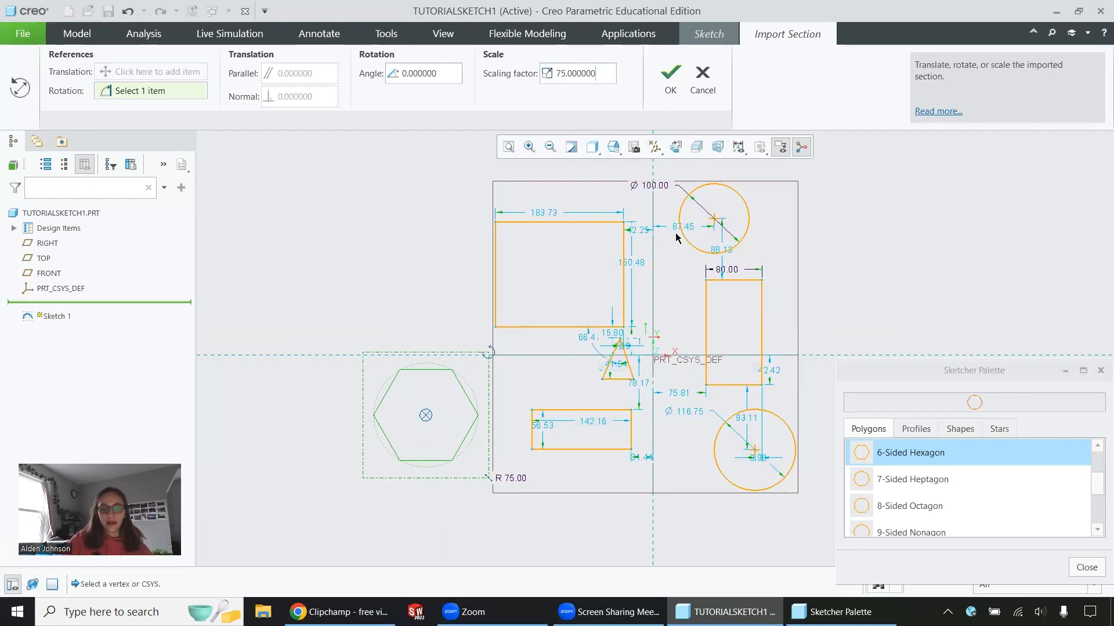
pyautogui.moveTo(487, 355)
pyautogui.mouseDown()
pyautogui.moveTo(400, 331)
pyautogui.moveTo(452, 332)
pyautogui.mouseUp()
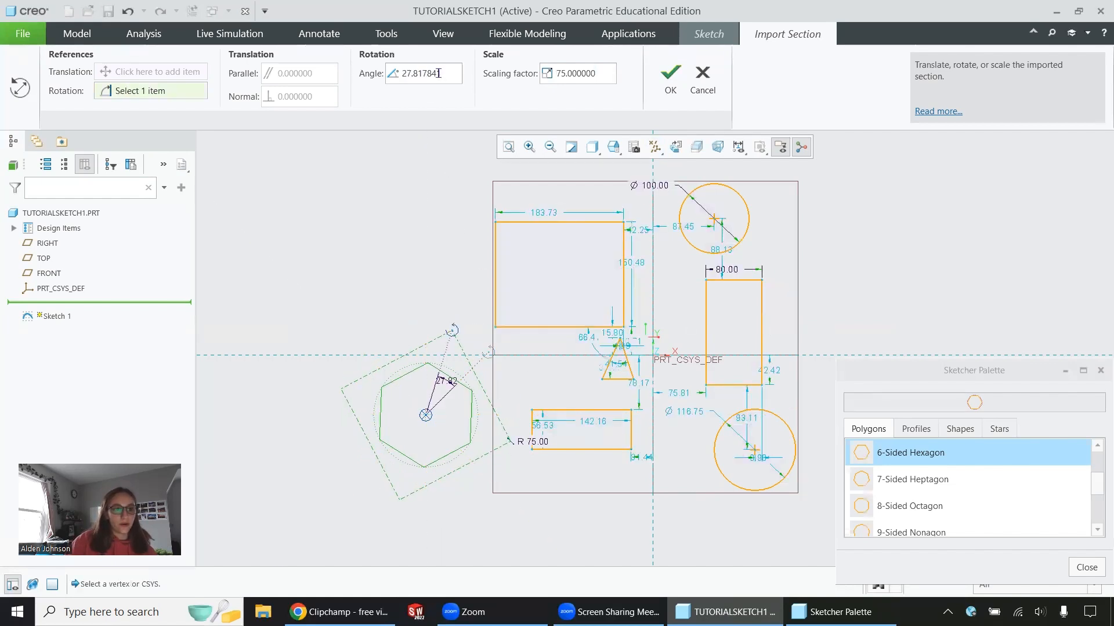
pyautogui.moveTo(438, 73); pyautogui.dragTo(402, 74)
pyautogui.write('30')
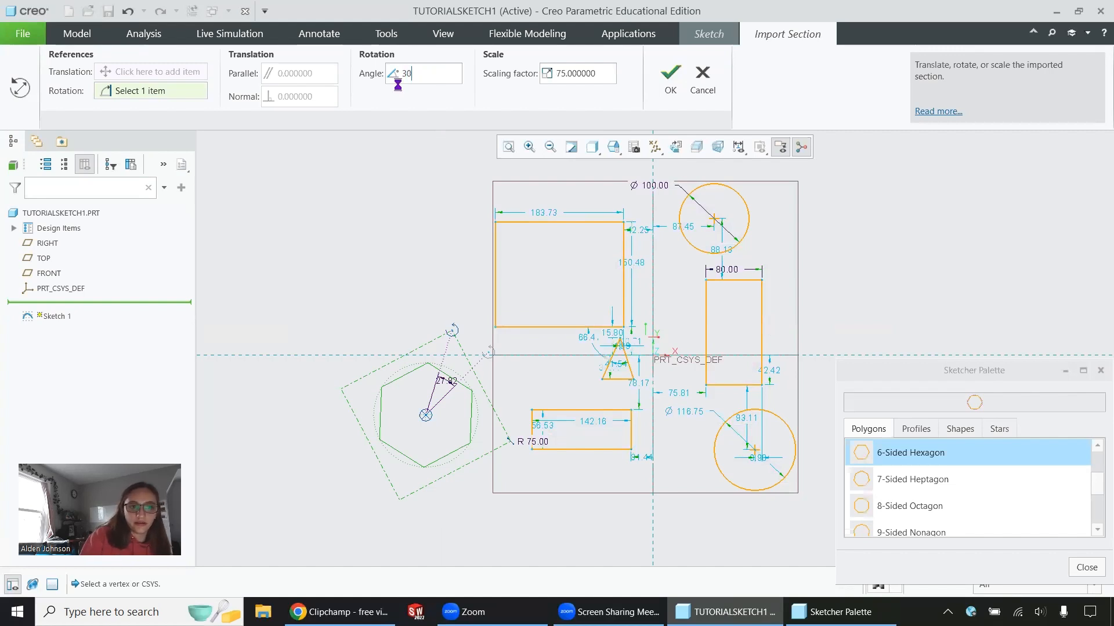
pyautogui.press('Return')
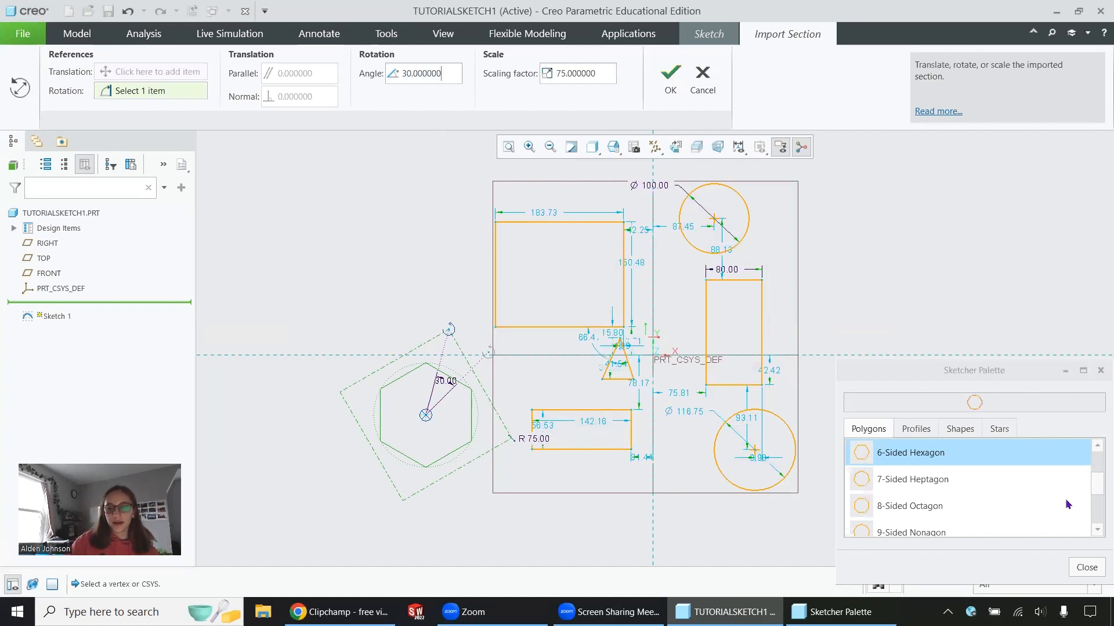
# - Look through the palette's Profiles, Shapes and Stars categories to see which ready-made sections are offered
pyautogui.click(916, 429)
pyautogui.scroll(-1, 919, 467)
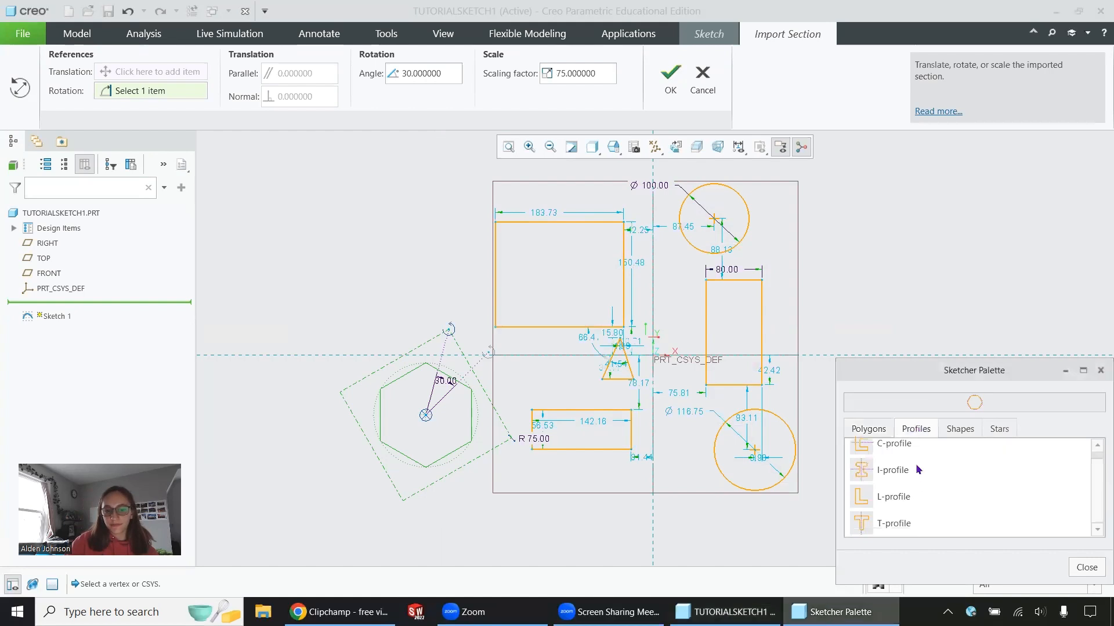
pyautogui.click(956, 431)
pyautogui.scroll(-3, 925, 468)
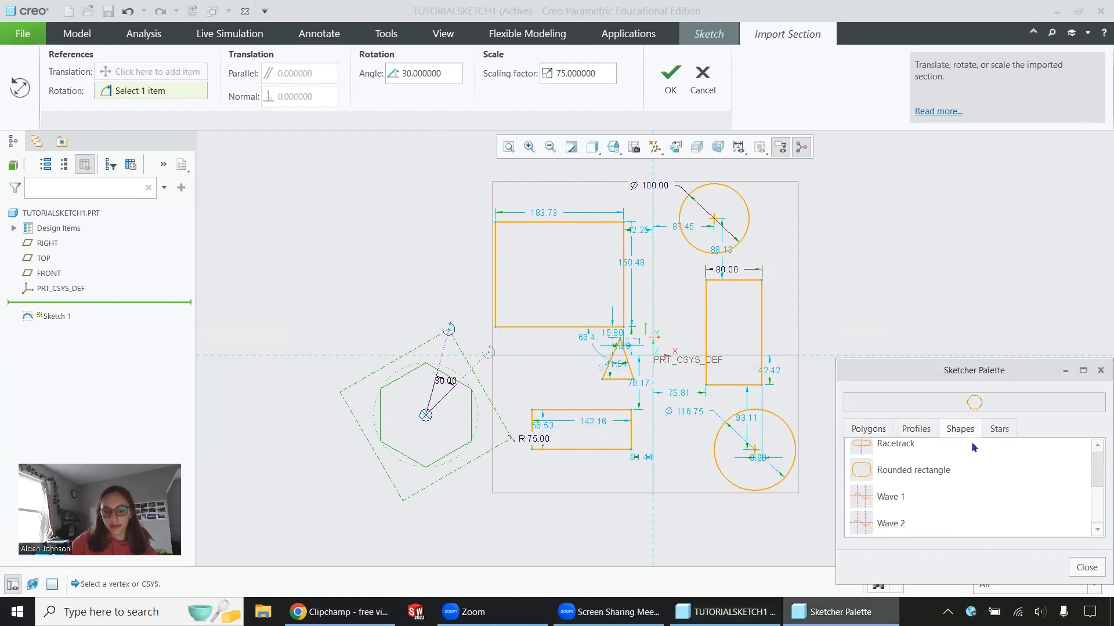
pyautogui.click(999, 431)
pyautogui.scroll(-2, 951, 467)
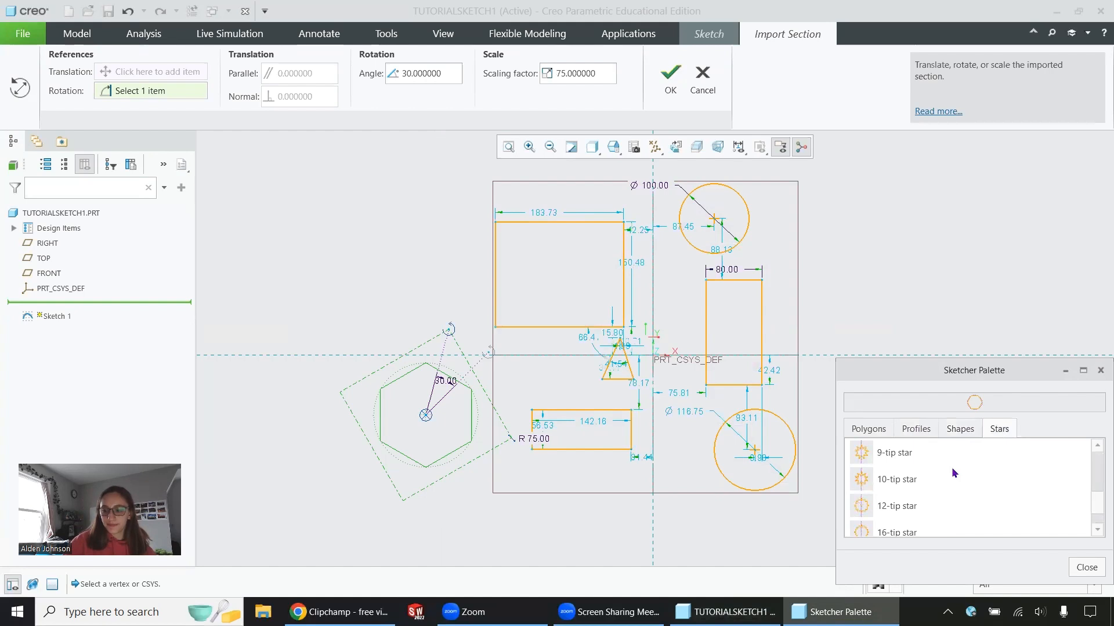
# - Place a 5-tip star right of the upper circle, scale it to a factor of about 21 and rotate it about 20 degrees
pyautogui.scroll(2, 925, 486)
pyautogui.moveTo(901, 505); pyautogui.dragTo(871, 266)
pyautogui.click(627, 328)
pyautogui.moveTo(917, 303); pyautogui.dragTo(941, 329)
pyautogui.moveTo(931, 175); pyautogui.dragTo(908, 157)
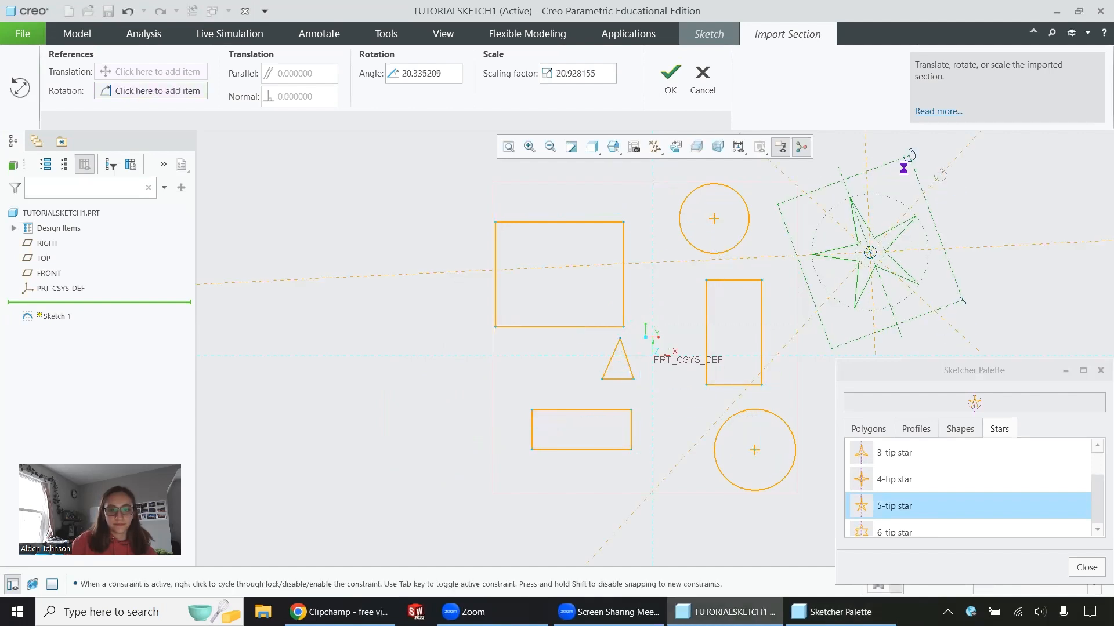